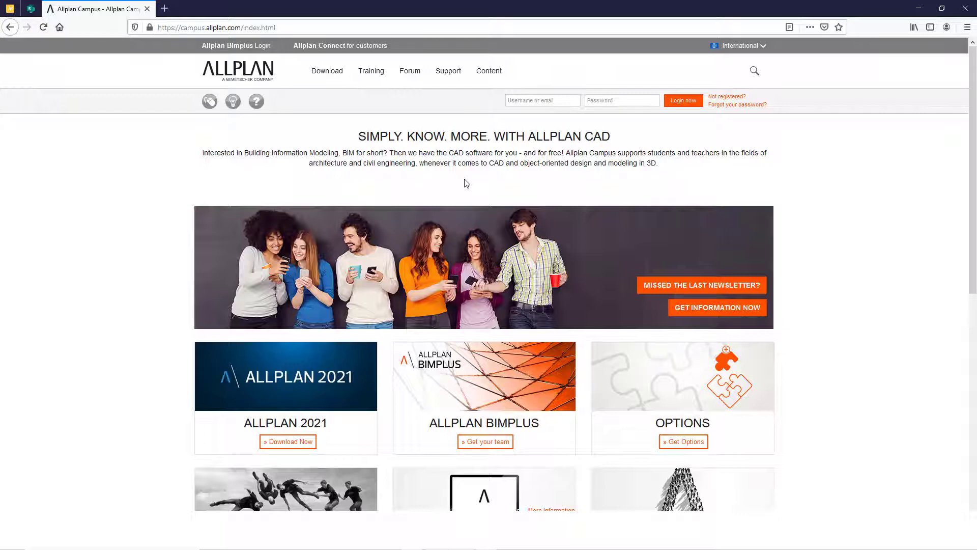
Start a new Allplan Campus account registration and work down through the registration form
click(726, 101)
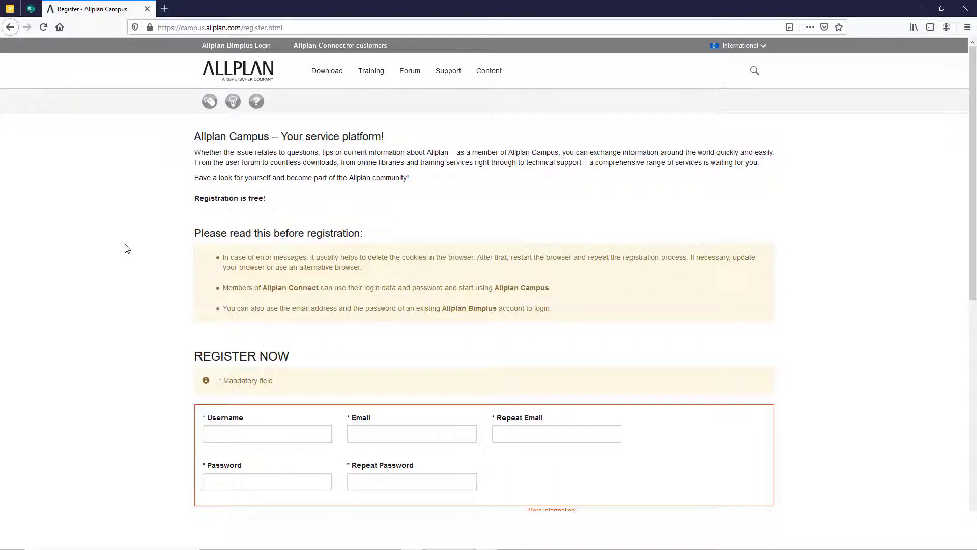
scroll(127, 248, down, 2)
scroll(126, 249, down, 3)
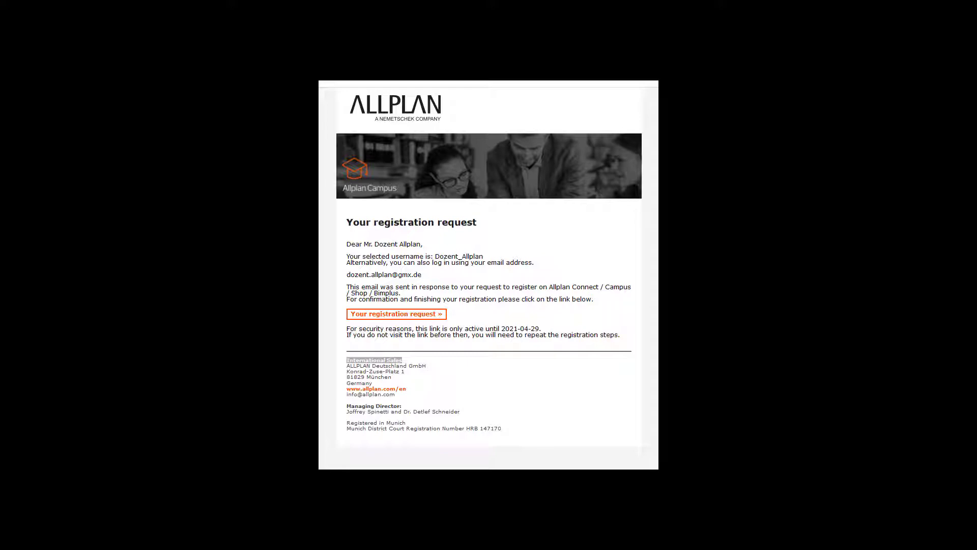
Confirm the registration from the email and complete verification Step 1 as a Civil Engineering Teacher/Instructor
click(400, 321)
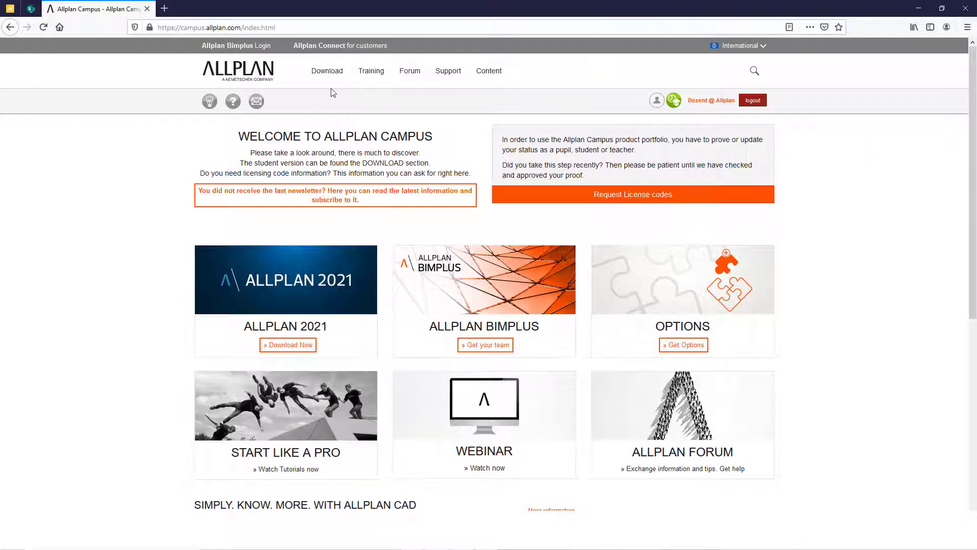
click(339, 77)
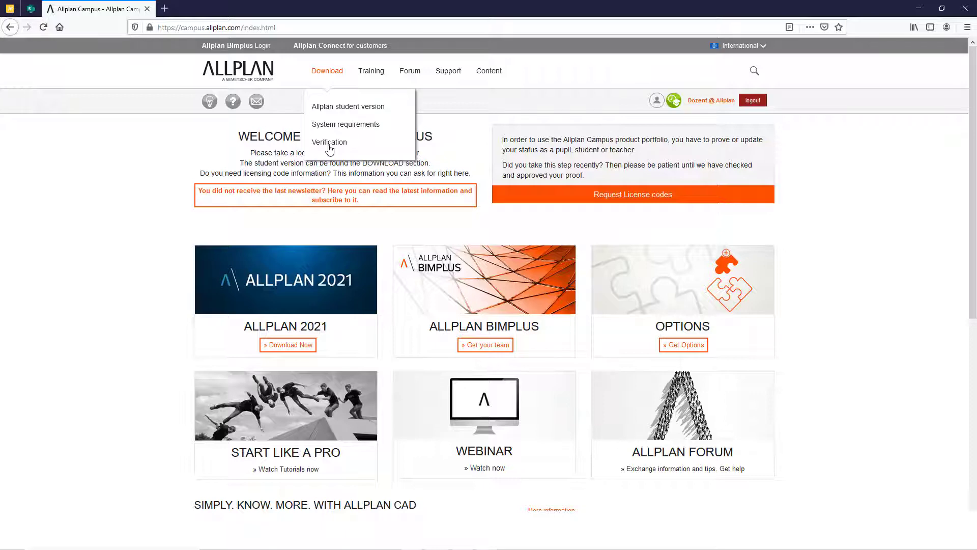
click(329, 142)
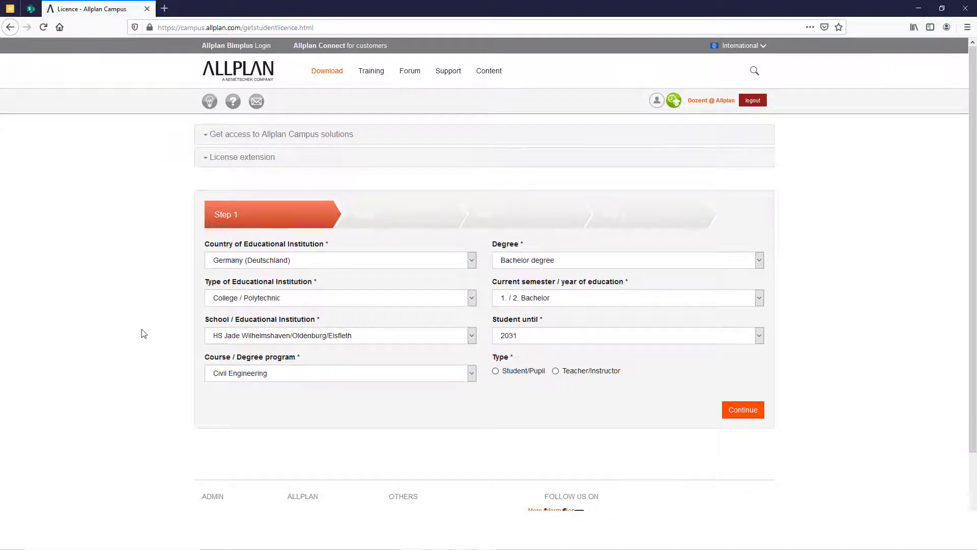
click(559, 372)
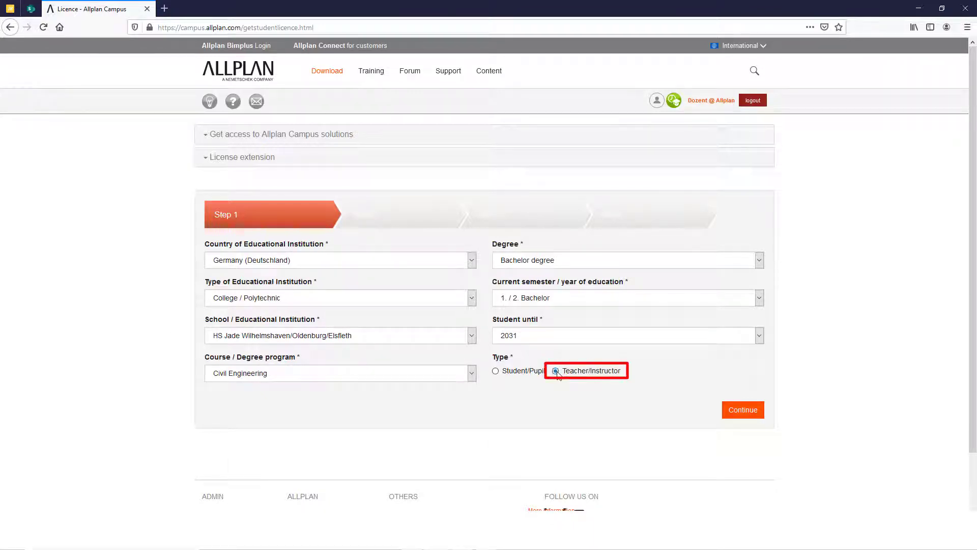
Upload the teacher proof in Step 2, accept the terms and submit the verification request
click(736, 416)
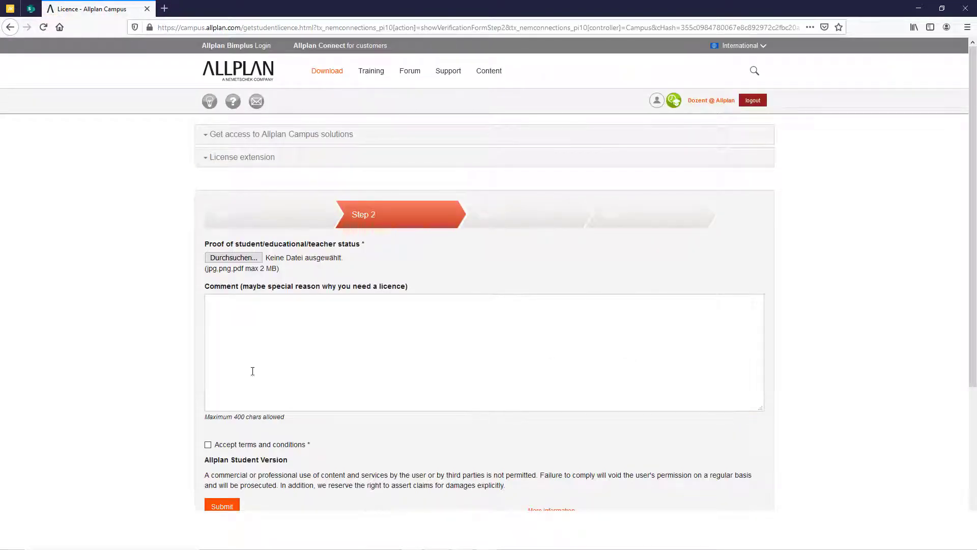
scroll(140, 341, down, 2)
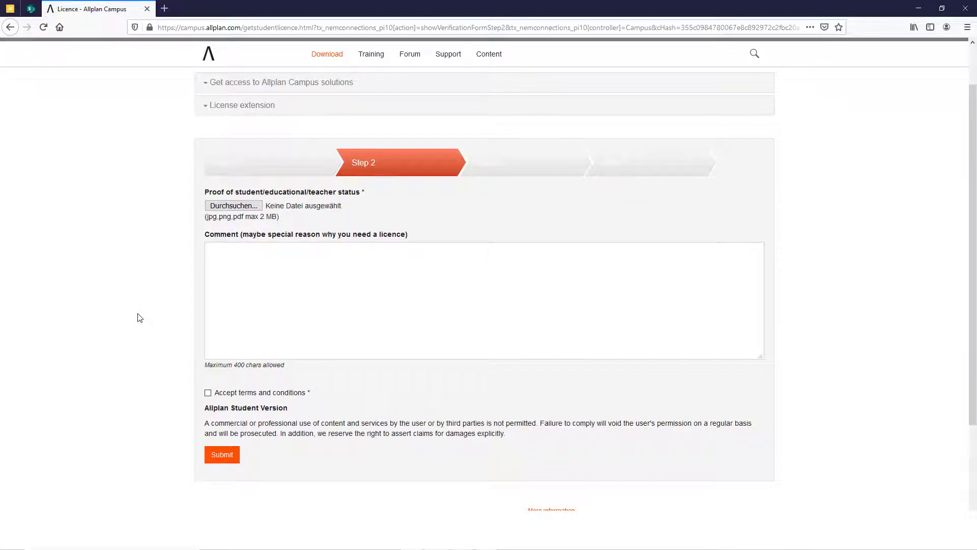
click(224, 456)
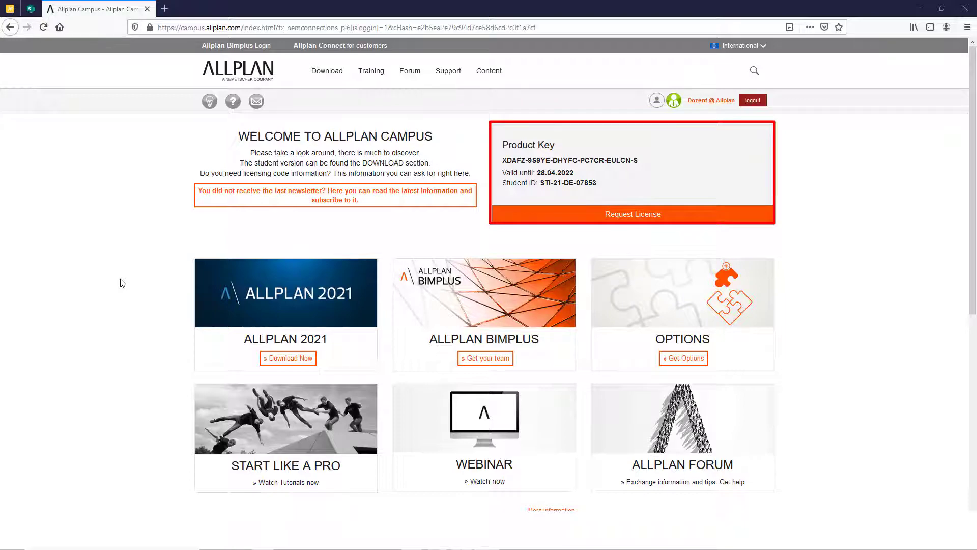
Open the Allplan Bimplus information page and start getting a Bimplus team
click(479, 359)
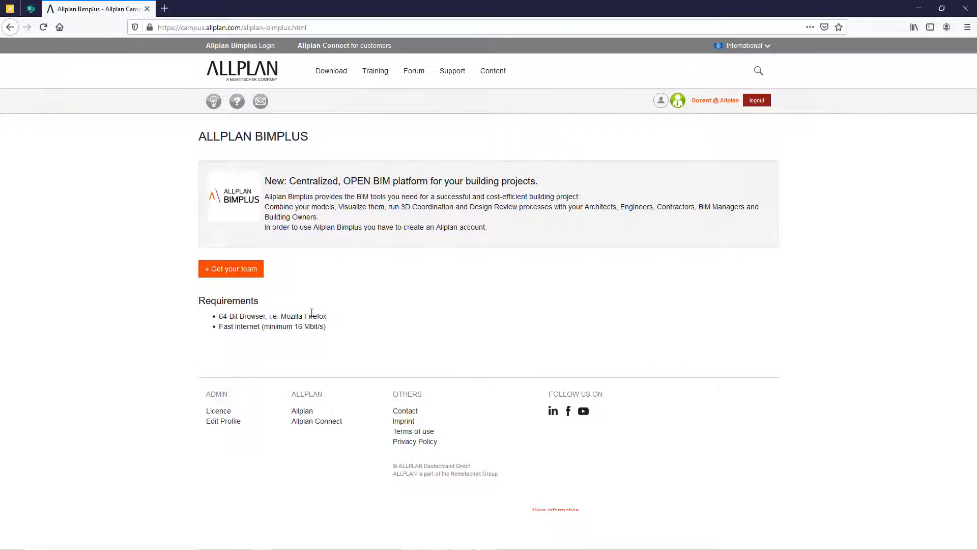
click(239, 274)
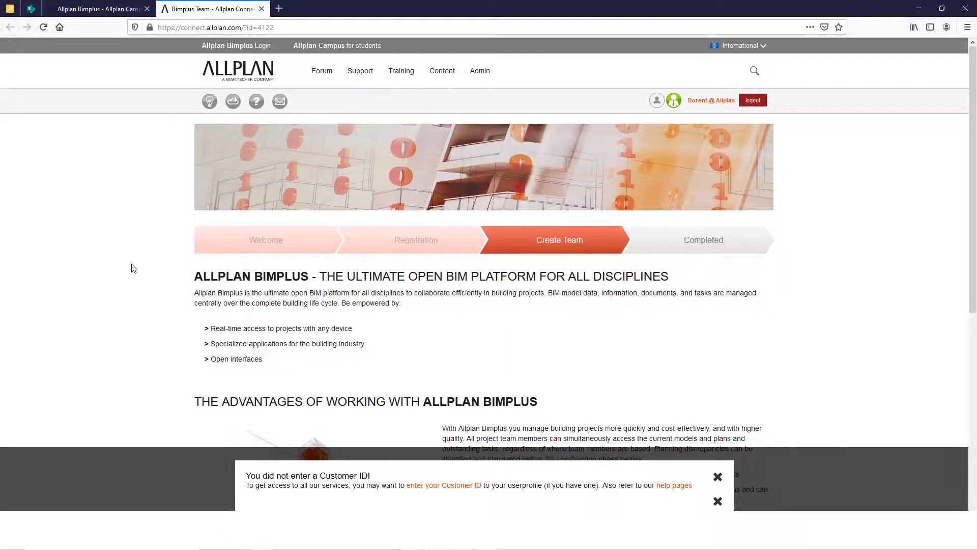
scroll(131, 268, down, 3)
scroll(131, 268, down, 3)
scroll(131, 269, down, 1)
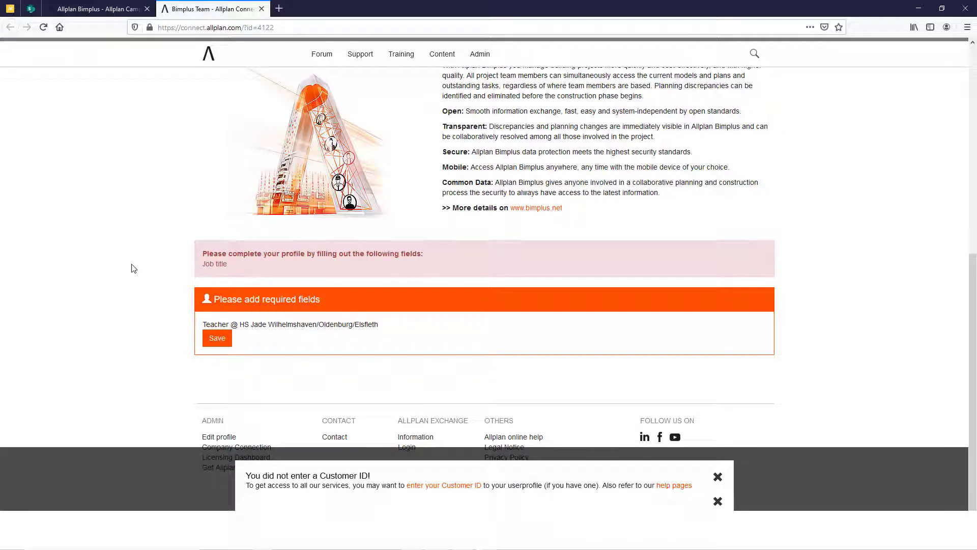
Save the missing job title to the Allplan Connect profile and reach the Create Team step
click(213, 342)
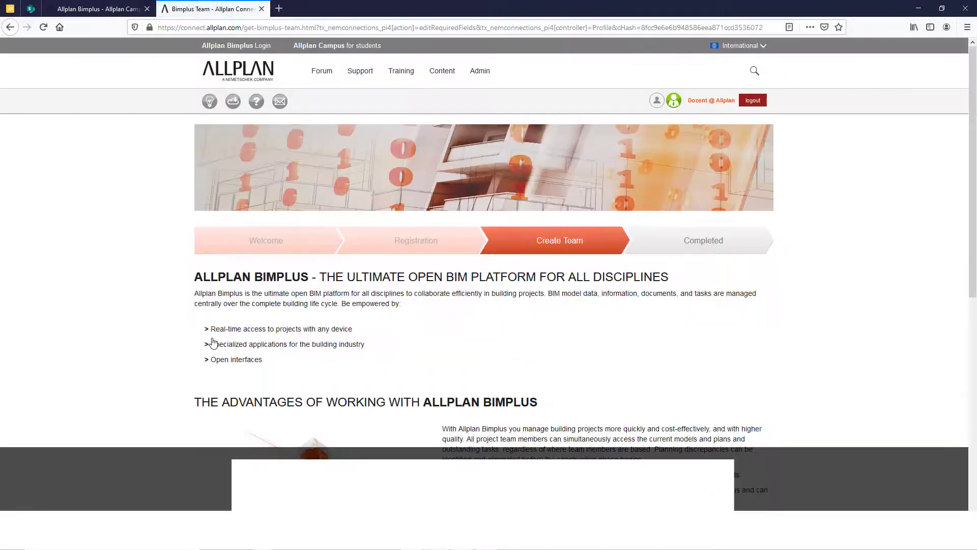
scroll(213, 342, down, 1)
scroll(212, 342, down, 3)
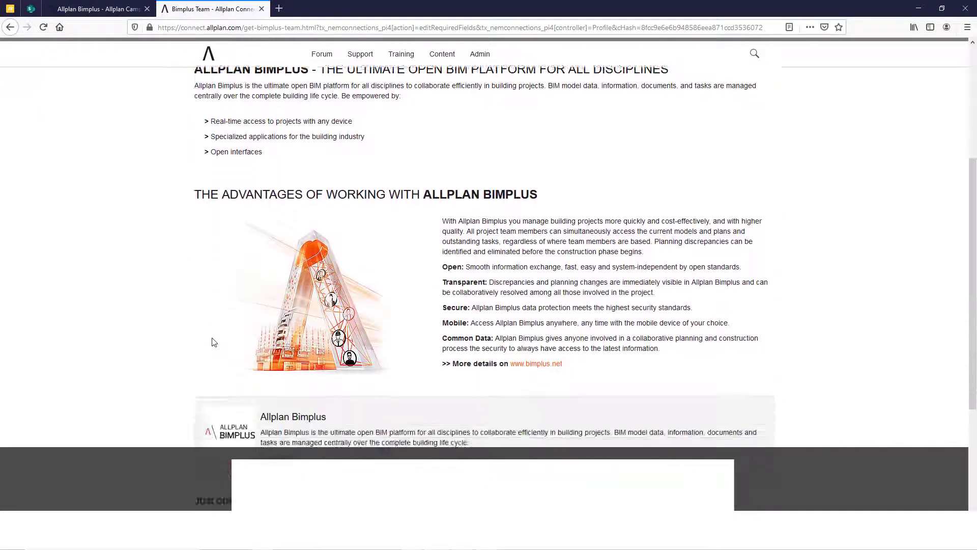
scroll(213, 342, down, 2)
scroll(213, 342, down, 2)
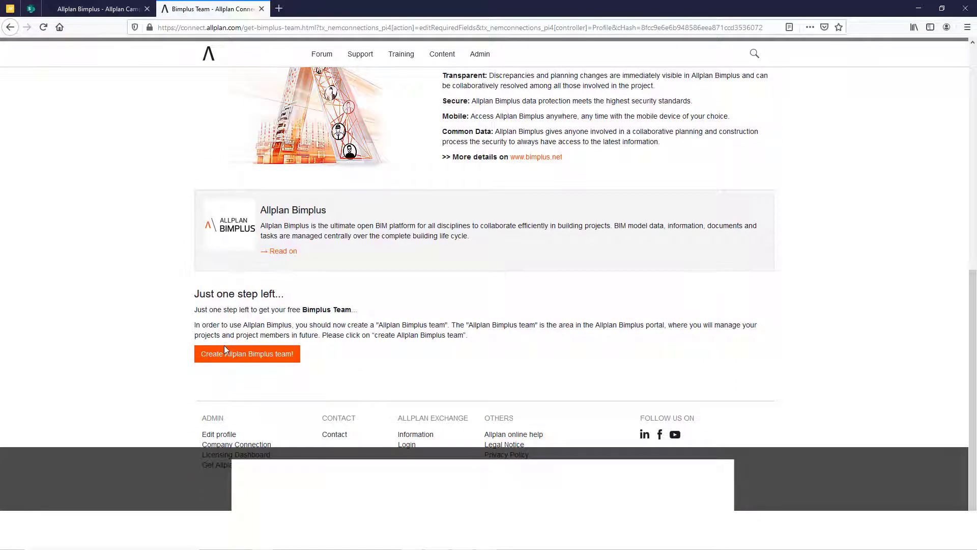
Create the free Bimplus team and review its 102400 MB storage, 9999 projects and 1000 members
click(284, 358)
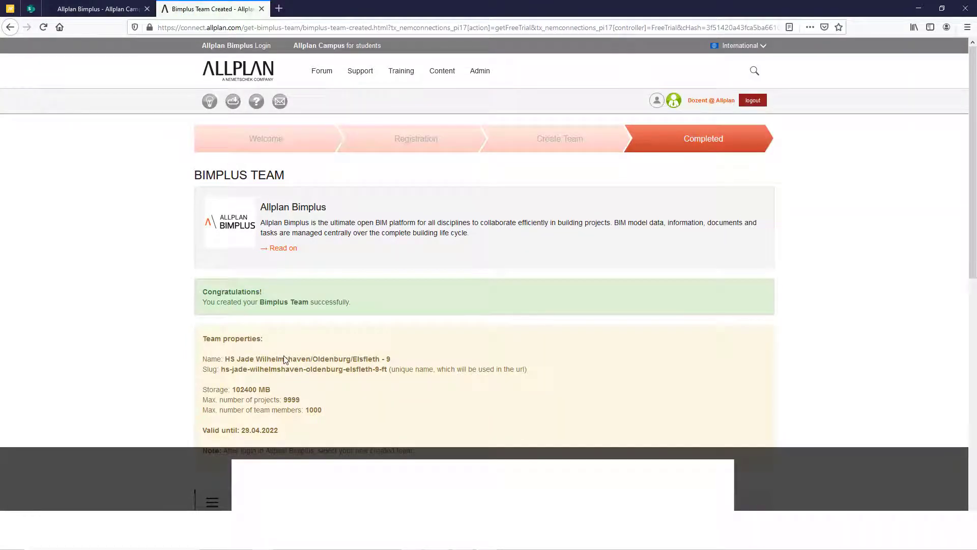
scroll(284, 356, down, 2)
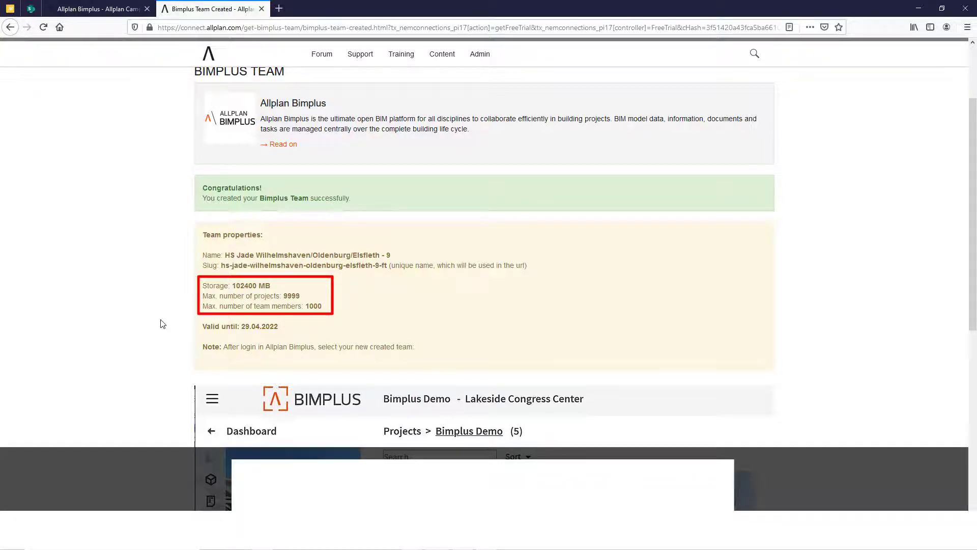
scroll(162, 324, down, 4)
scroll(162, 324, down, 4)
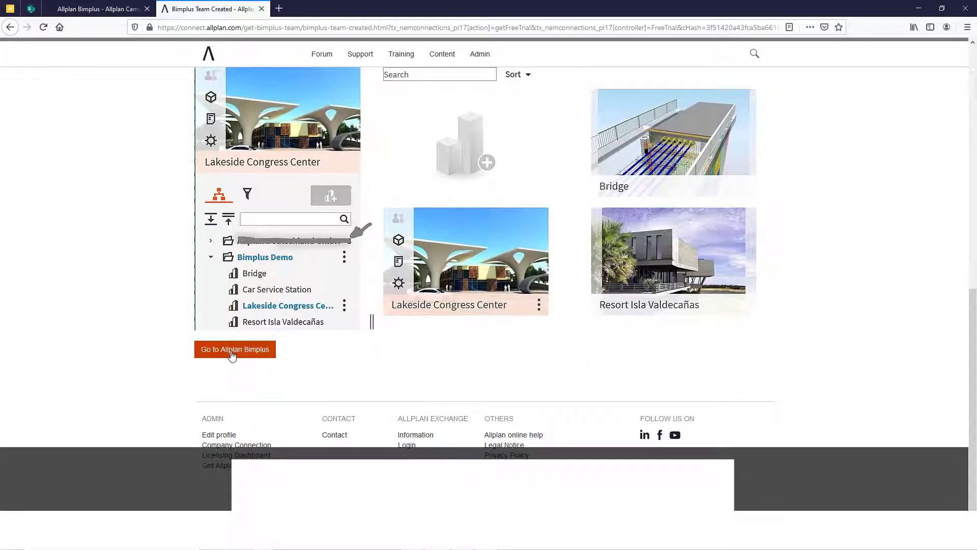
Enter the Allplan Bimplus team dashboard, then visit the store from its sidebar
click(232, 353)
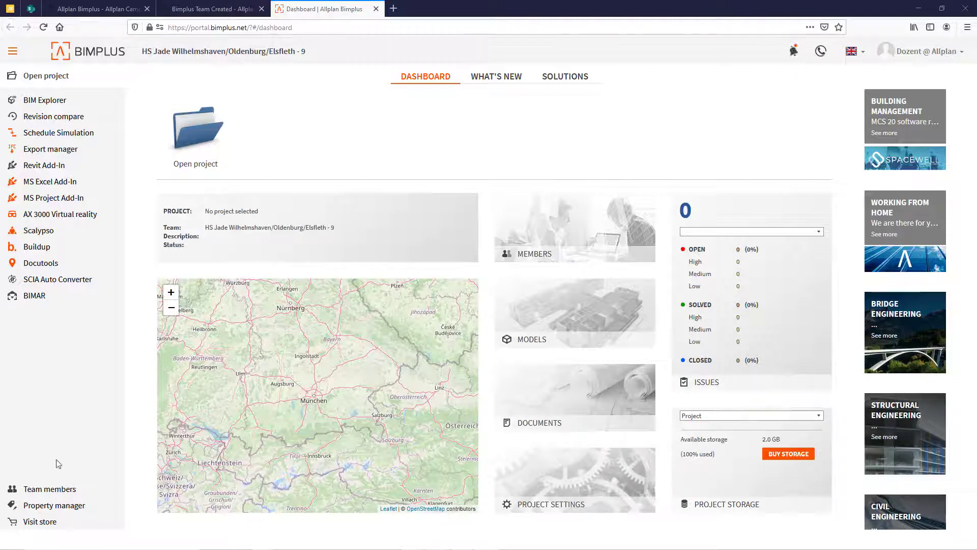
click(45, 522)
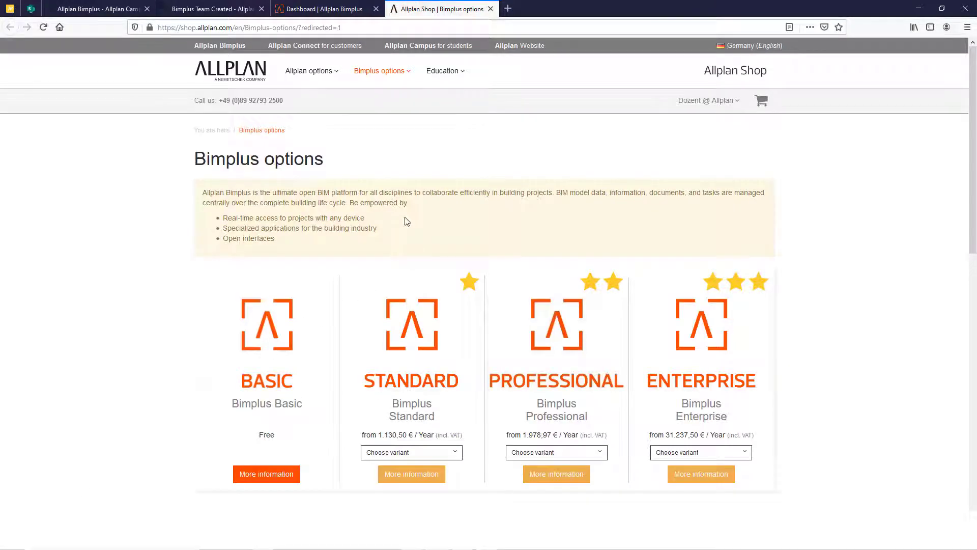
Browse the free 0,00 € Education teacher items, then show the account's 'Subscriptions & users'
click(442, 76)
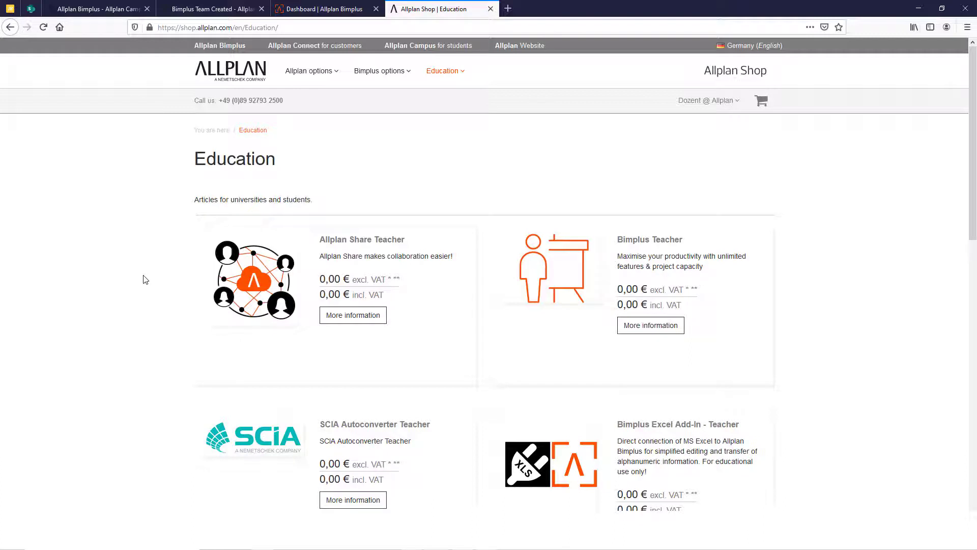
scroll(145, 279, down, 3)
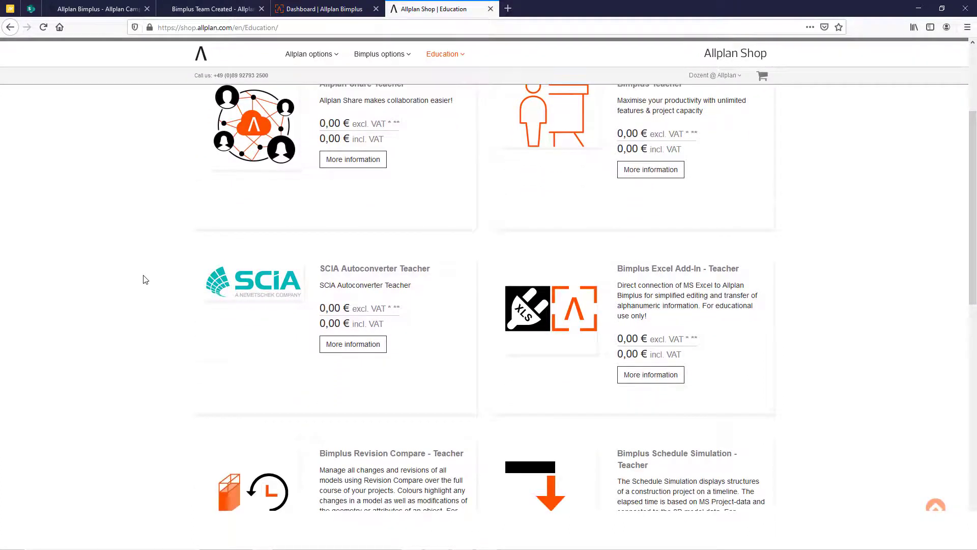
scroll(145, 279, down, 3)
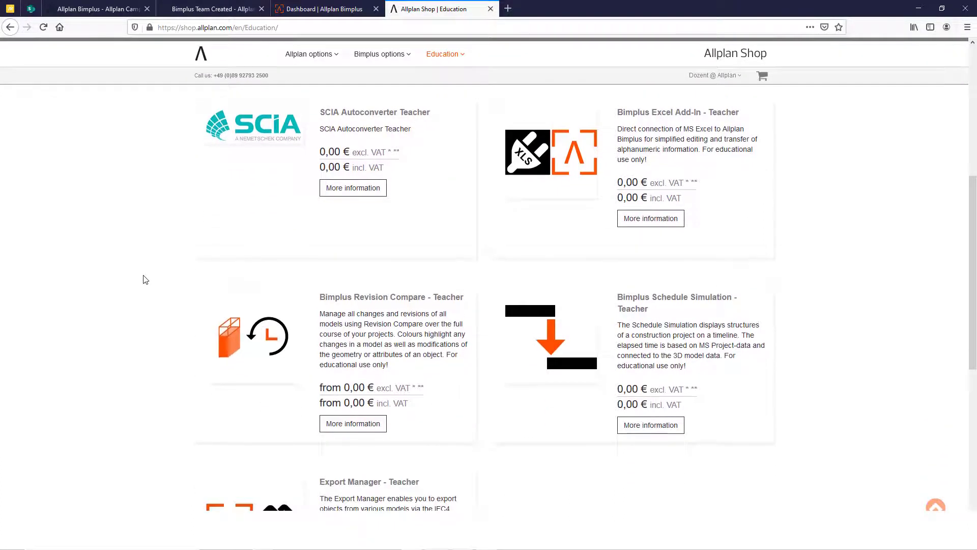
scroll(145, 279, down, 3)
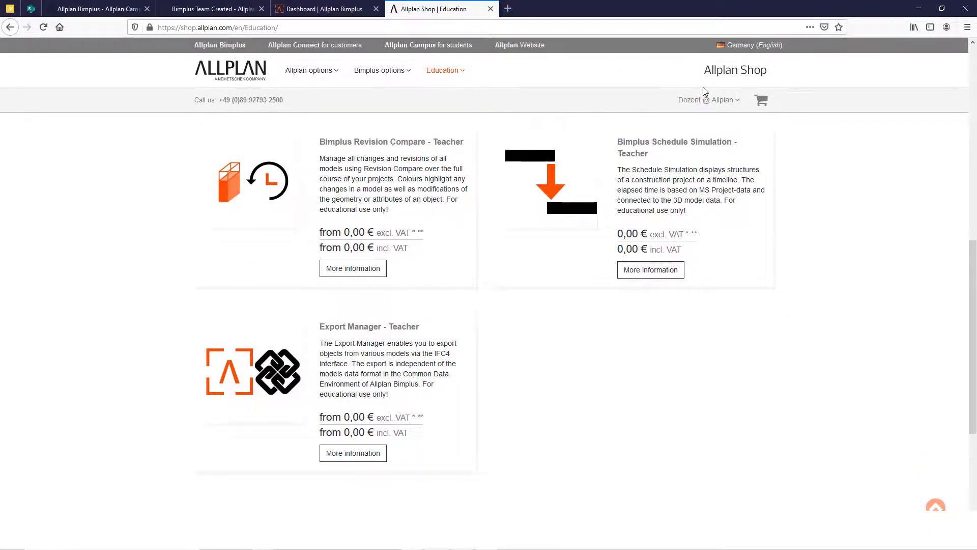
click(695, 100)
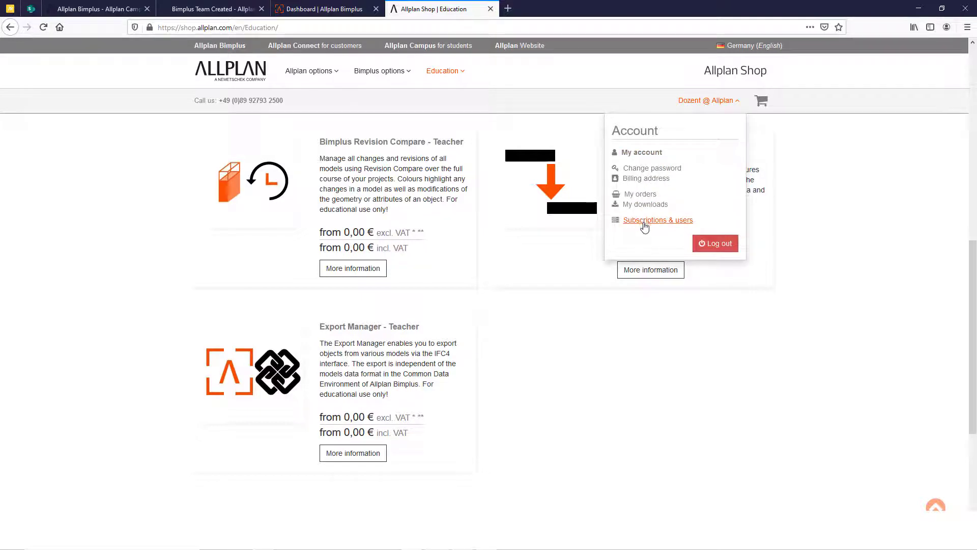
click(645, 224)
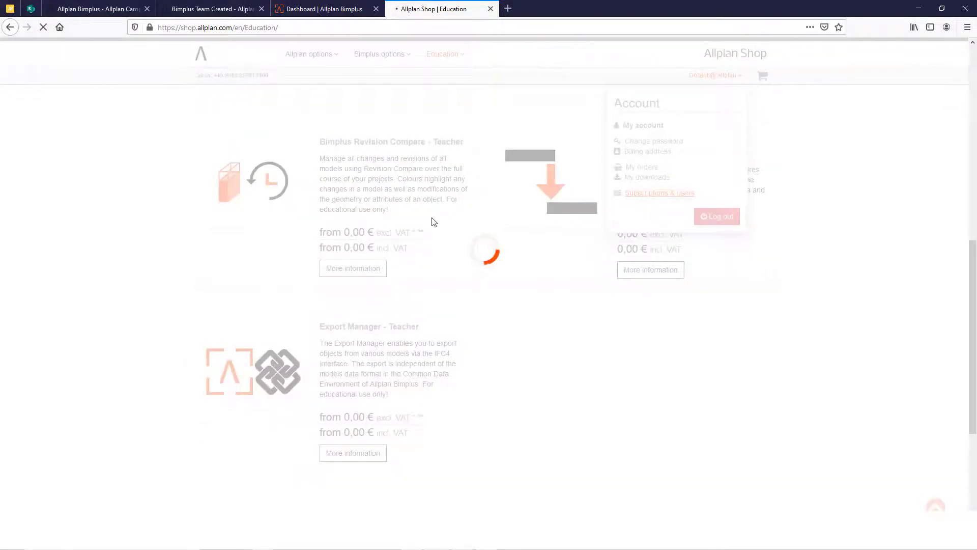